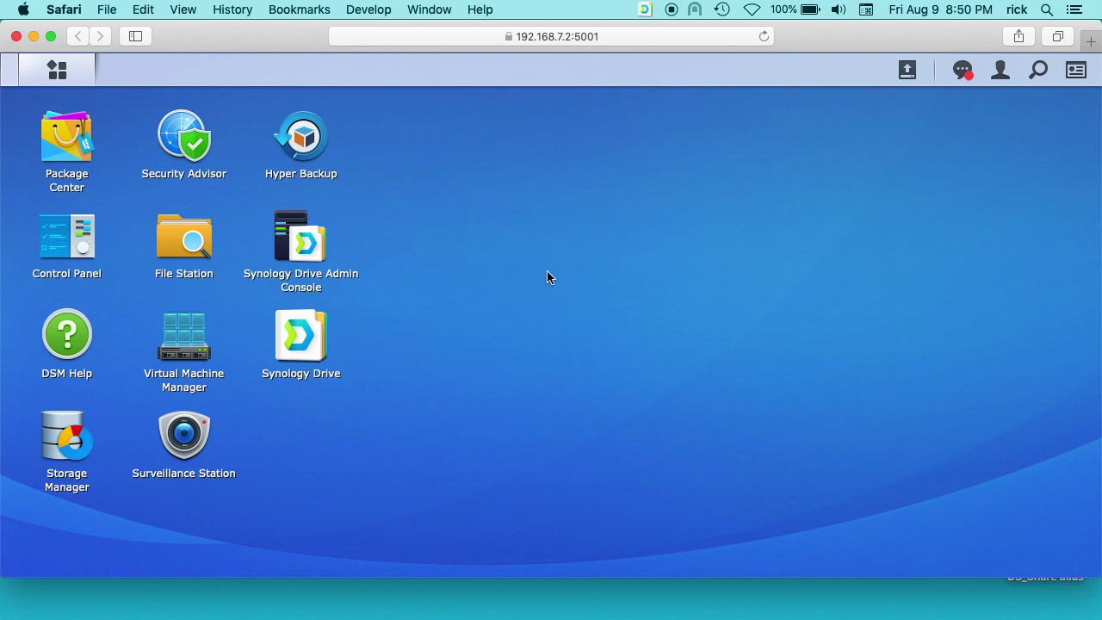
# Open the Synology Drive Client backup task settings and start creating a backup task on the connected NAS 192.168.7.2.
pyautogui.click(645, 9)
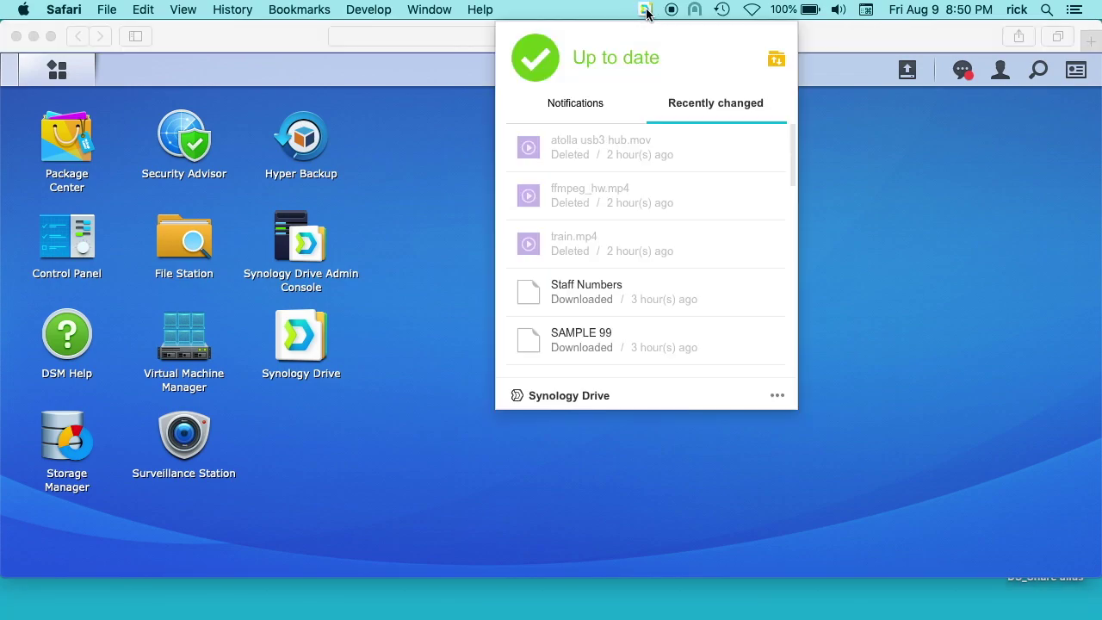
pyautogui.click(775, 396)
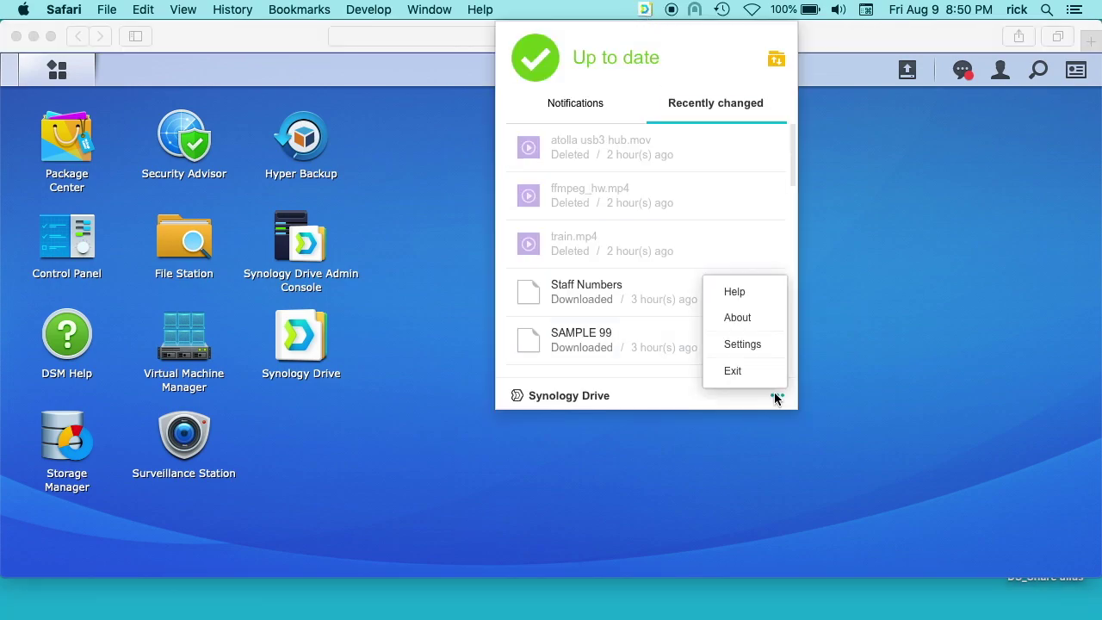
pyautogui.click(759, 345)
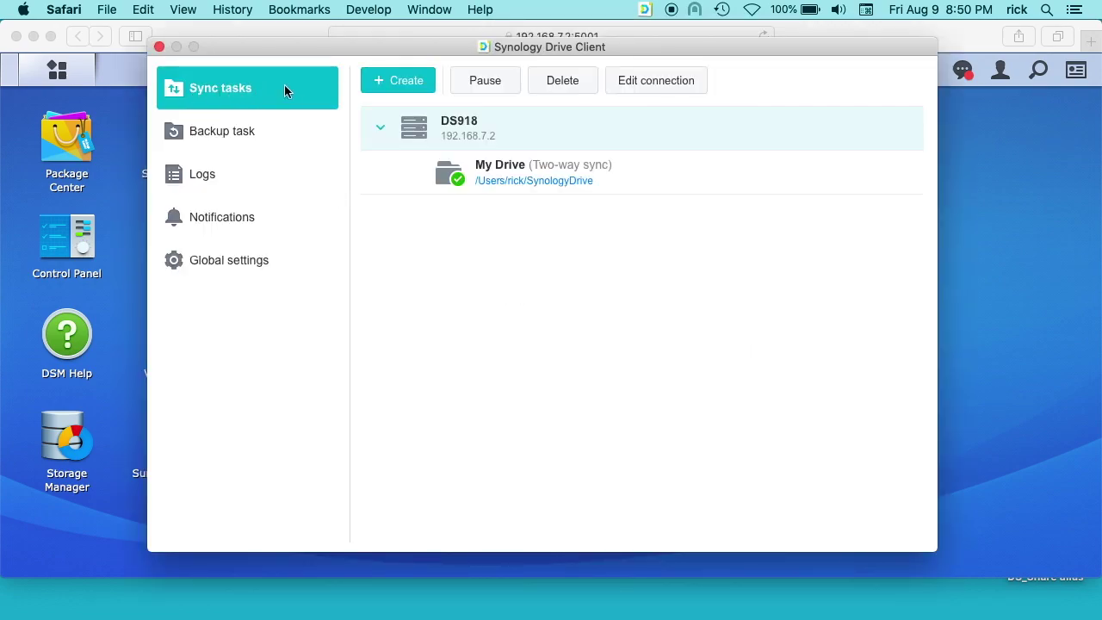
pyautogui.click(216, 131)
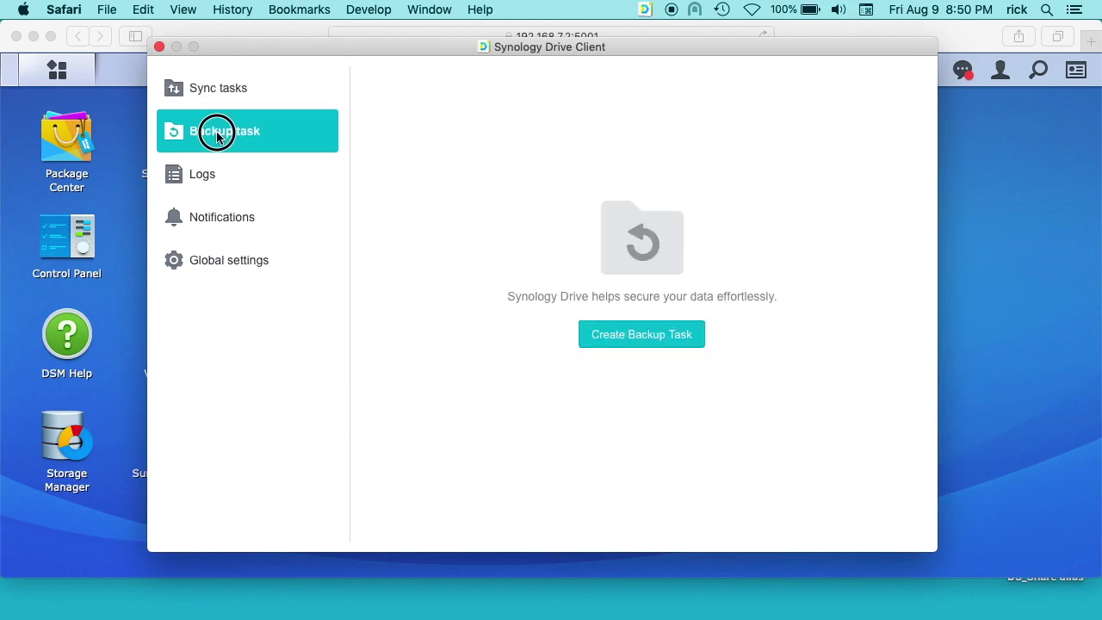
pyautogui.click(656, 340)
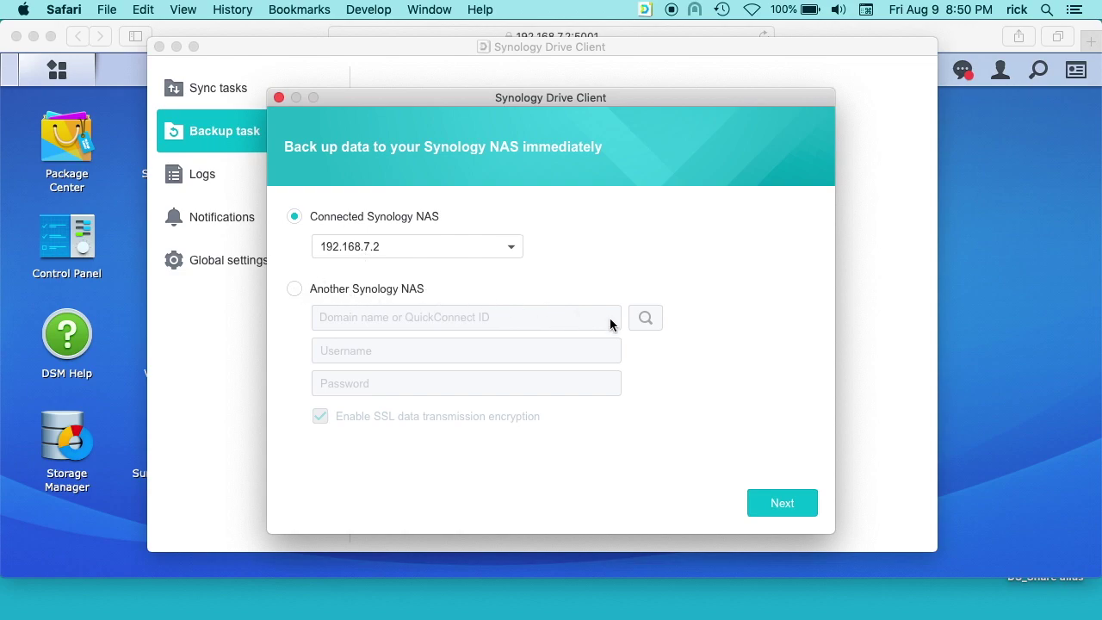
pyautogui.click(771, 511)
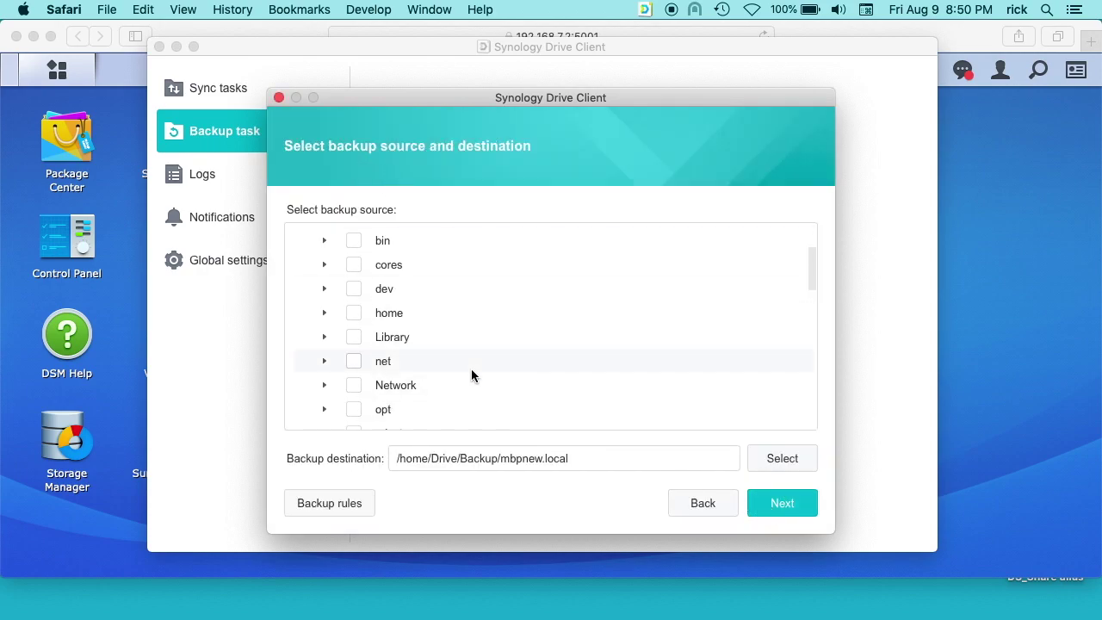
# Choose the user's Documents folder as the backup source and accept /home/Drive/Backup/mbpnew.local as the destination.
pyautogui.scroll(-3, 472, 374)
pyautogui.scroll(-4, 471, 376)
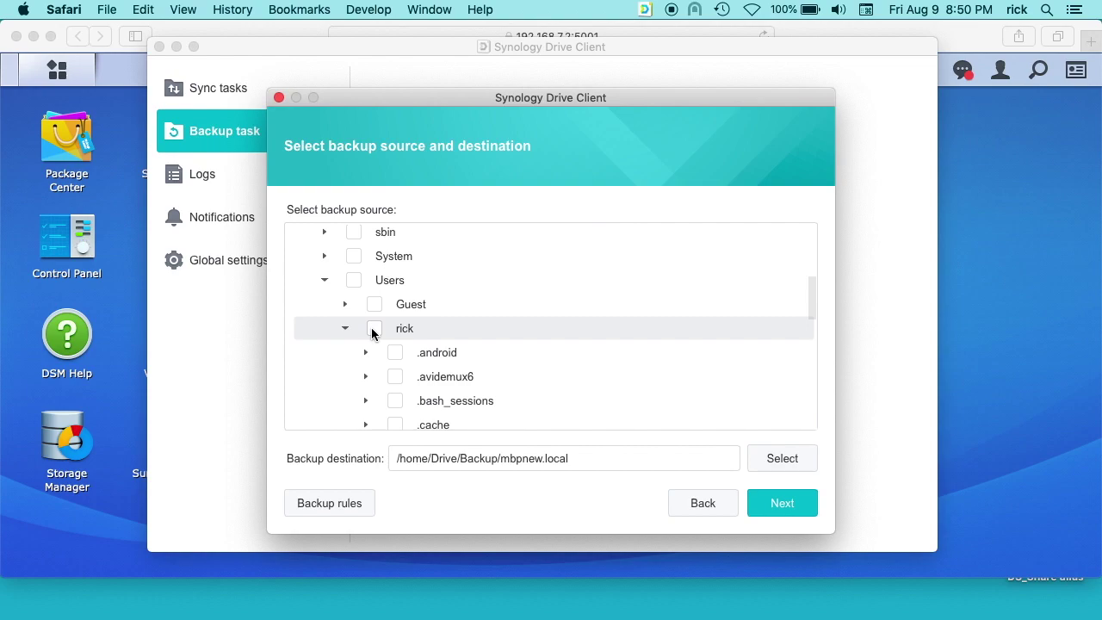
pyautogui.scroll(-5, 409, 372)
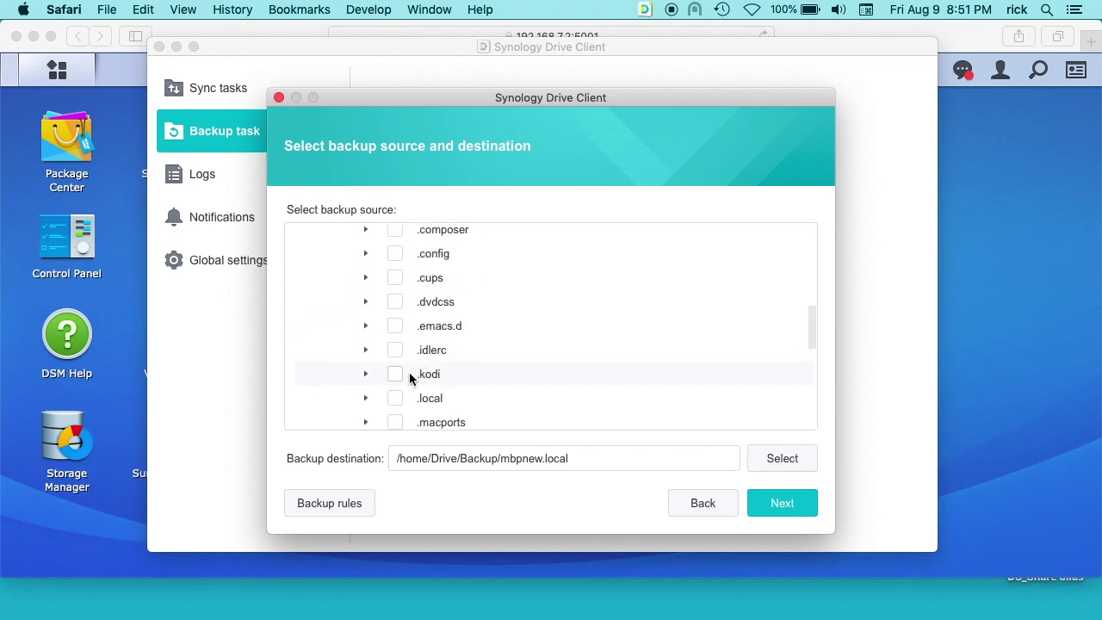
pyautogui.scroll(-10, 409, 372)
pyautogui.scroll(3, 409, 372)
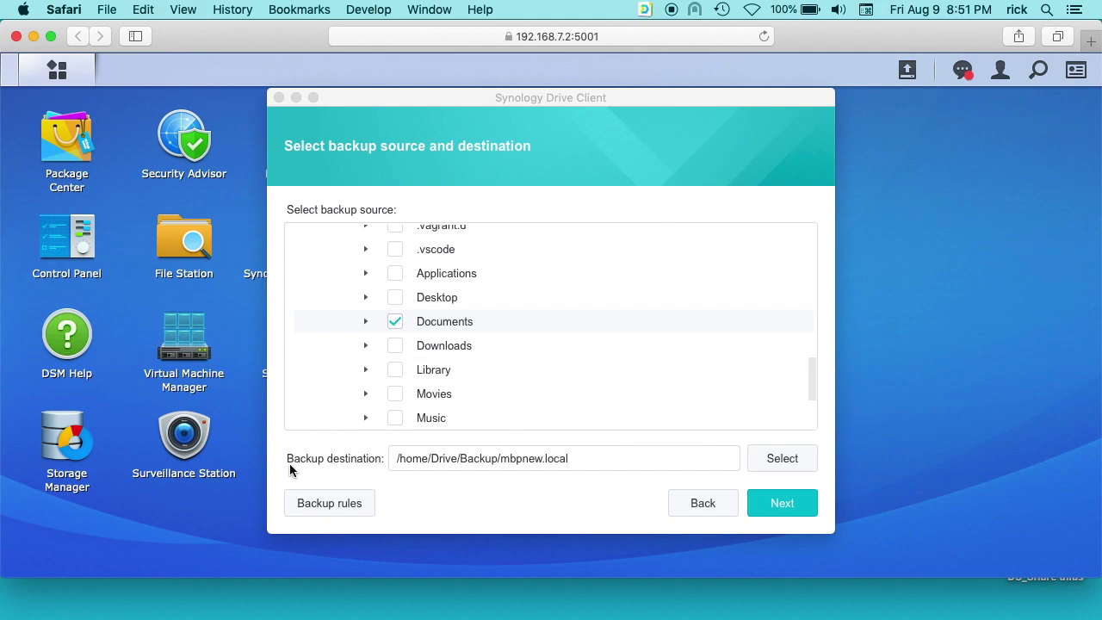
pyautogui.click(786, 457)
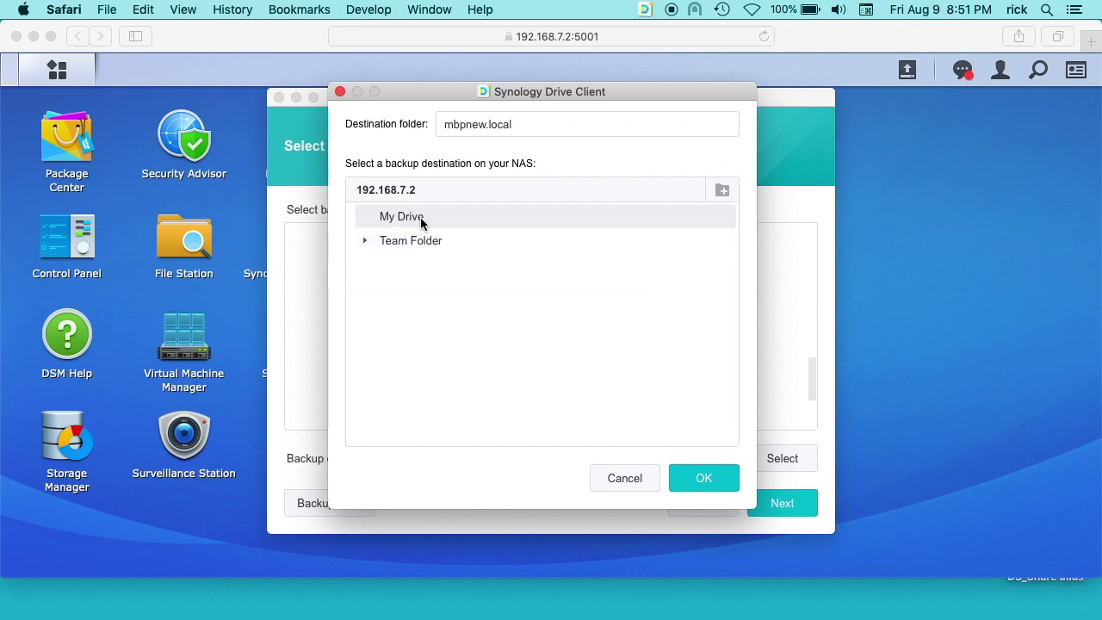
pyautogui.click(711, 473)
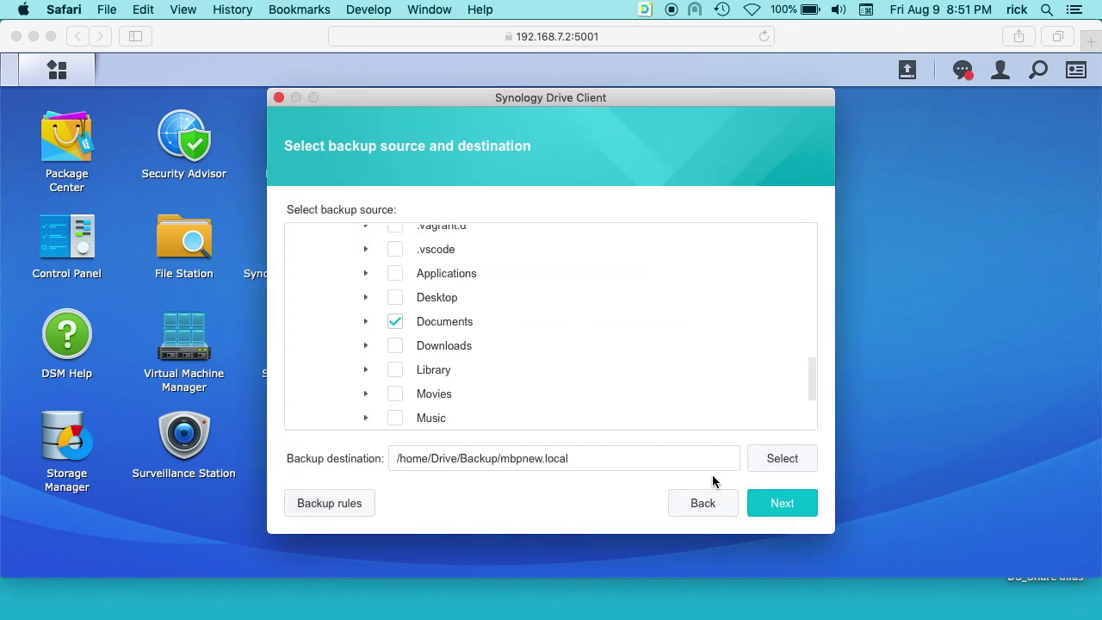
# Select Continuous backup as the backup mode and finish creating the task.
pyautogui.click(777, 503)
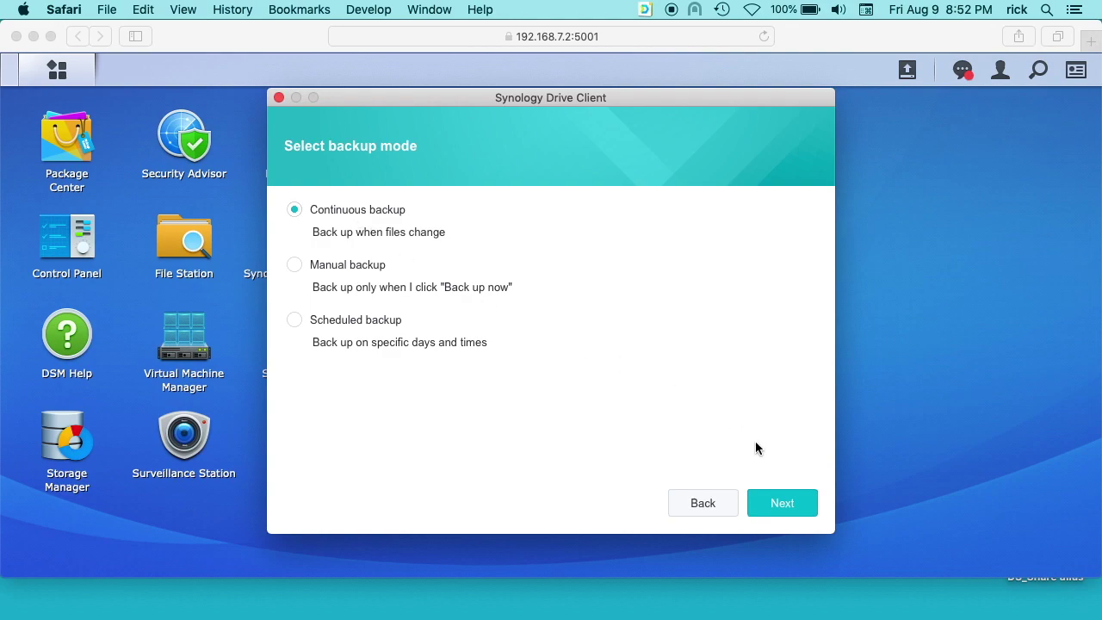
pyautogui.click(776, 499)
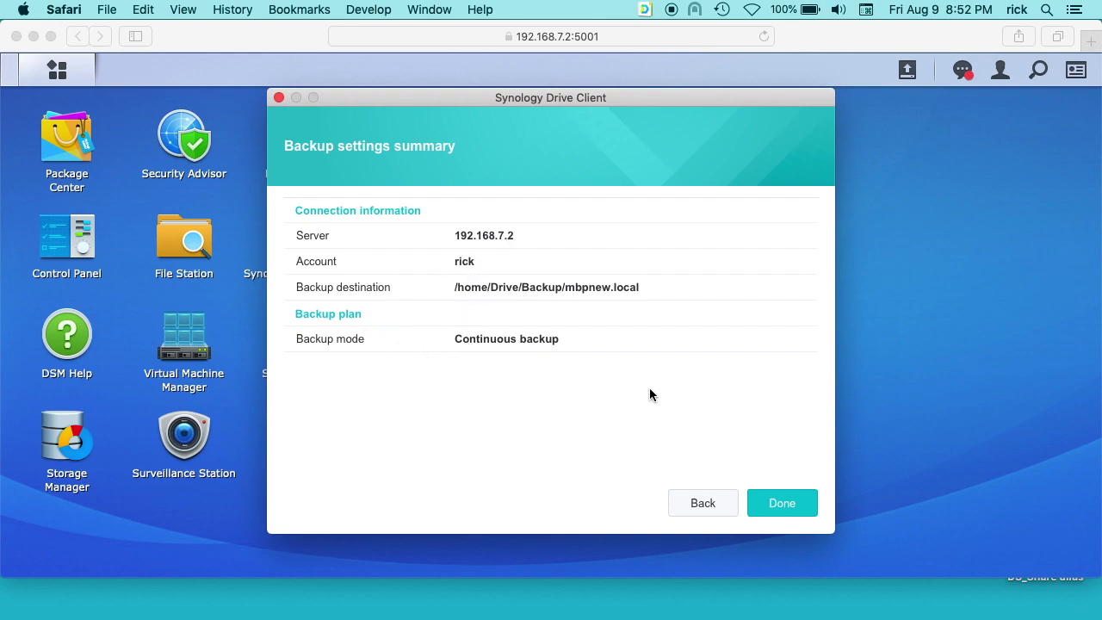
pyautogui.click(777, 503)
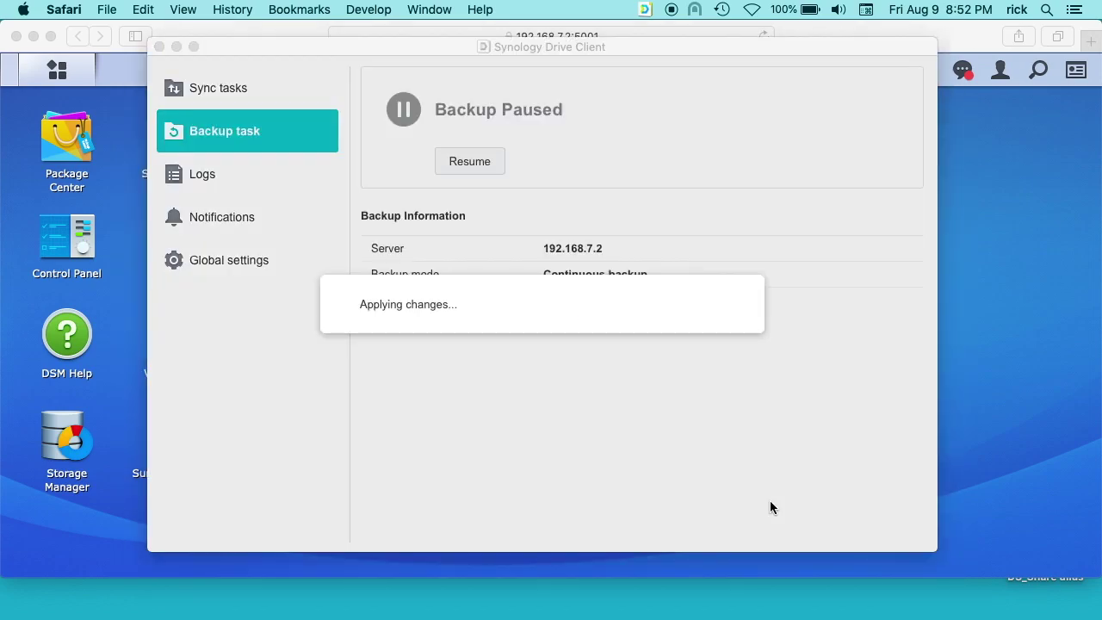
# Check the sync status of Synology Drive and move the client's backup task window aside.
pyautogui.press('super+w')
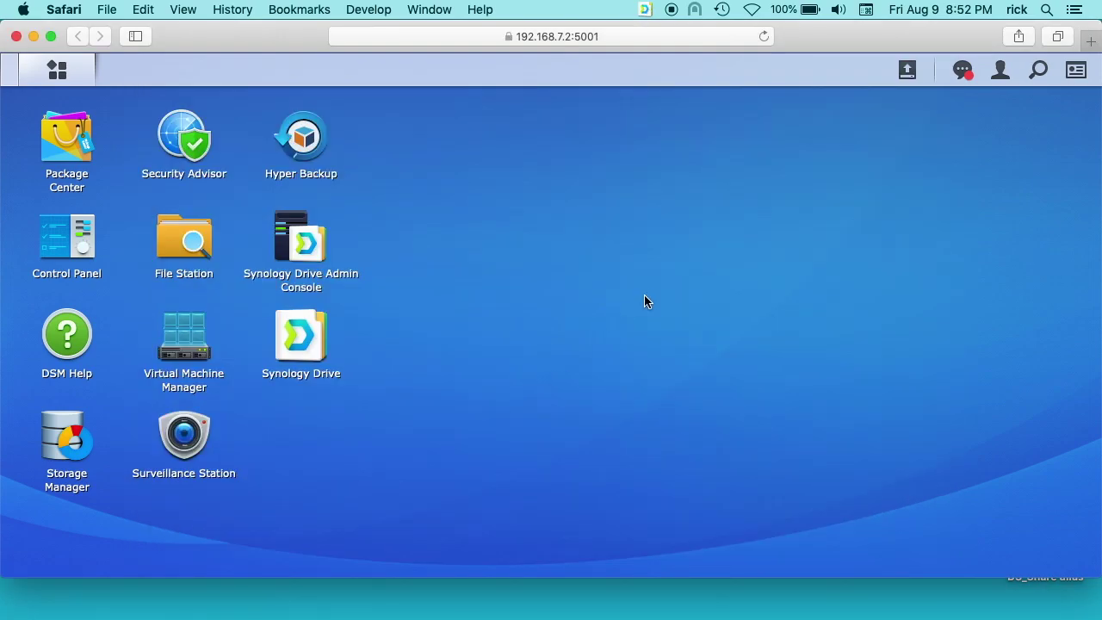
pyautogui.click(646, 10)
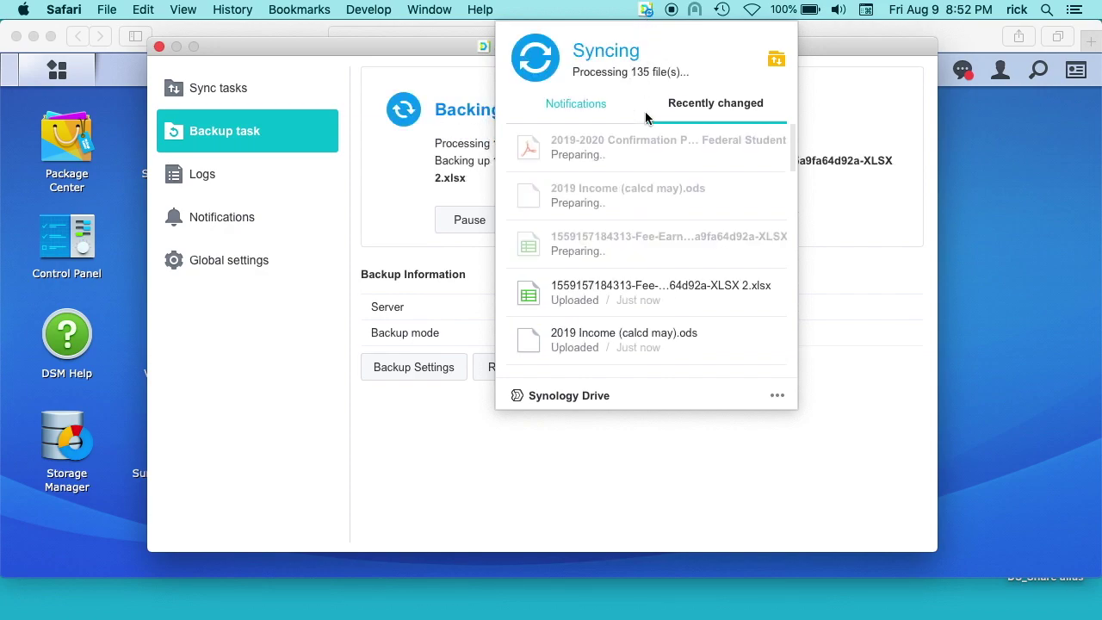
pyautogui.click(360, 61)
pyautogui.moveTo(424, 47); pyautogui.dragTo(563, 43)
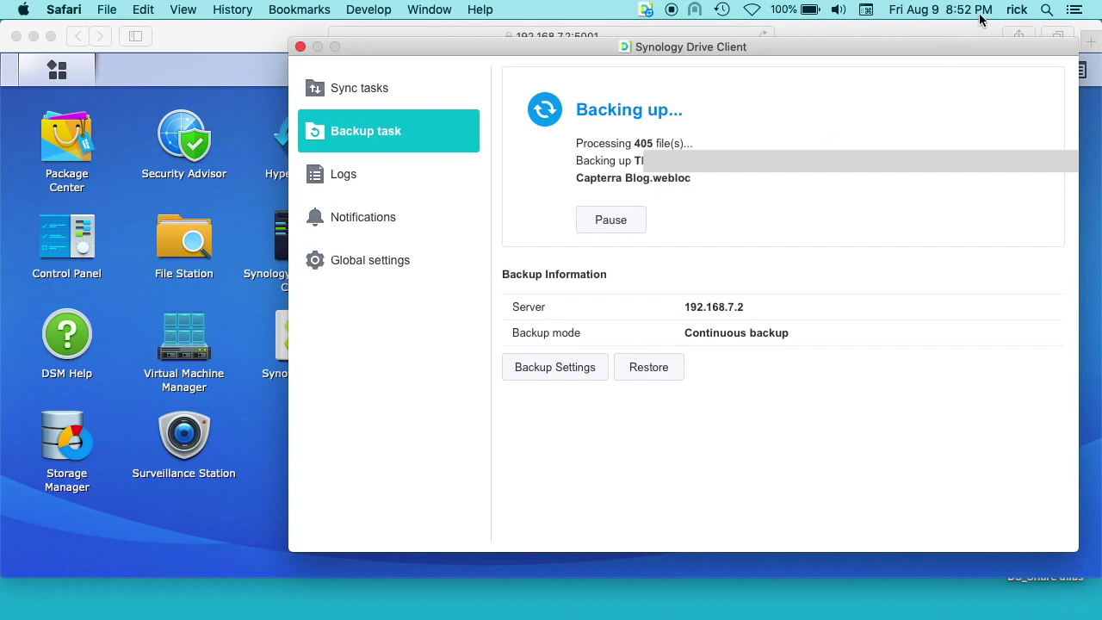
# Switch to Finder, check the size of the Documents folder in its information window, and close both windows.
pyautogui.moveTo(218, 559)
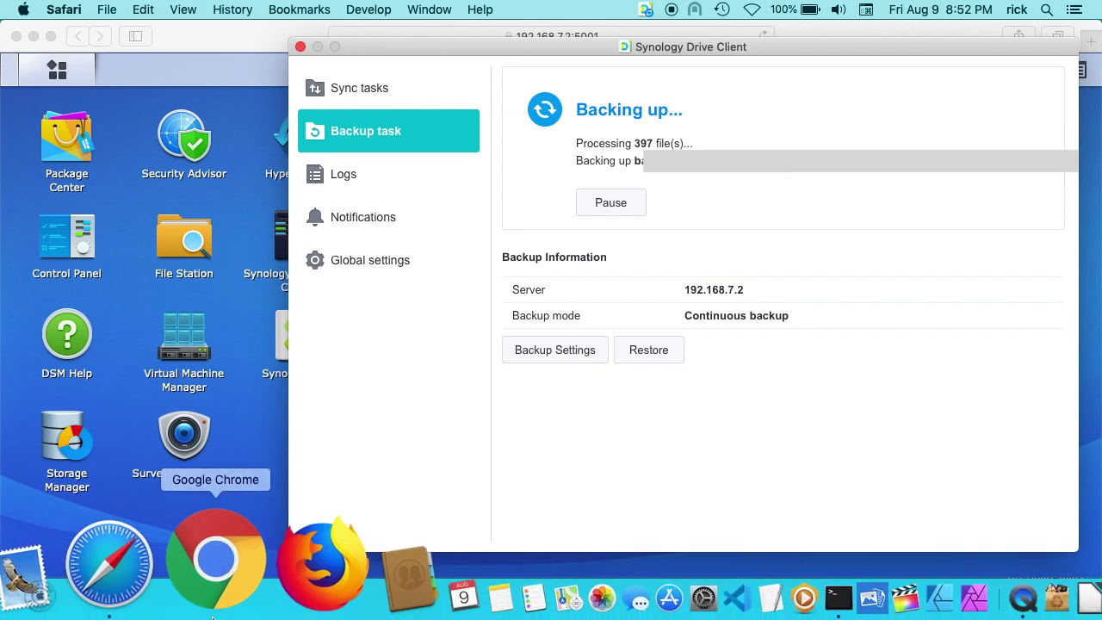
pyautogui.click(30, 564)
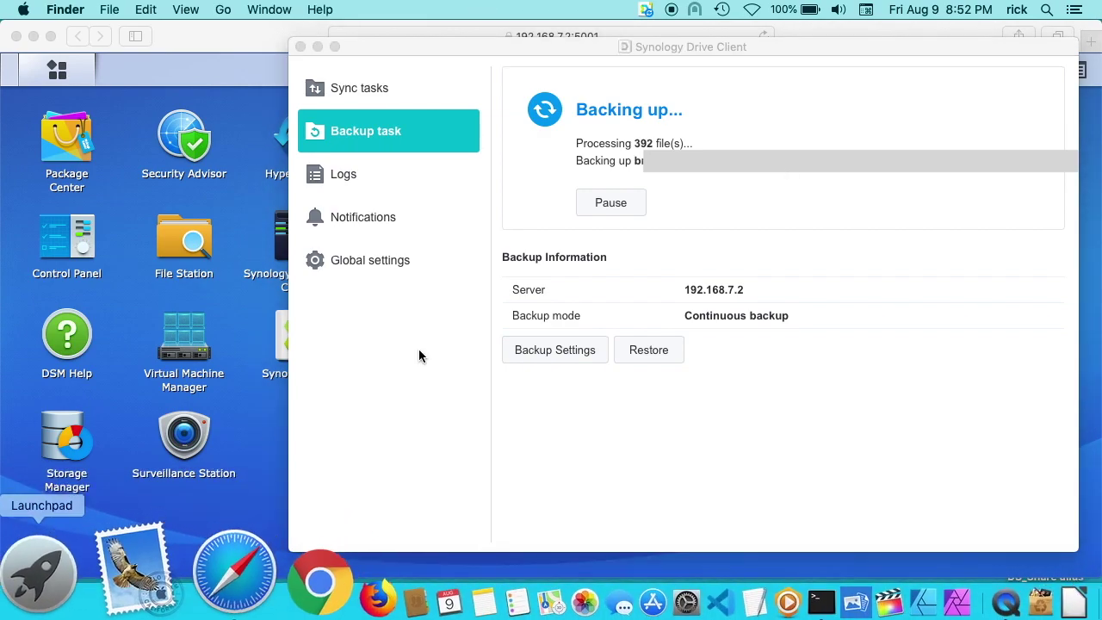
pyautogui.click(322, 158)
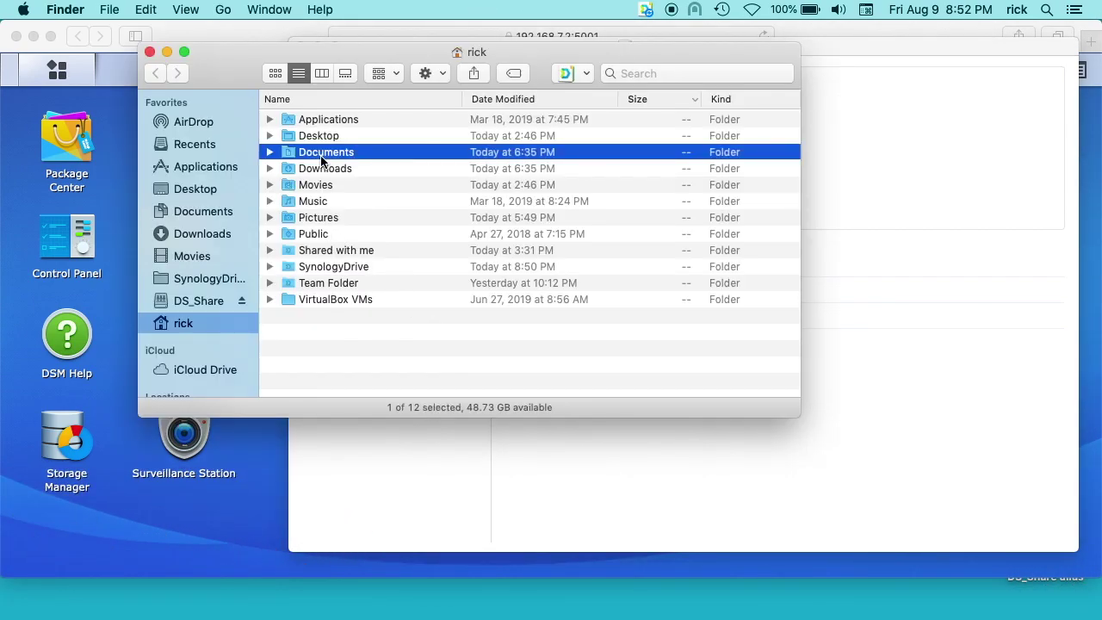
pyautogui.press('super+i')
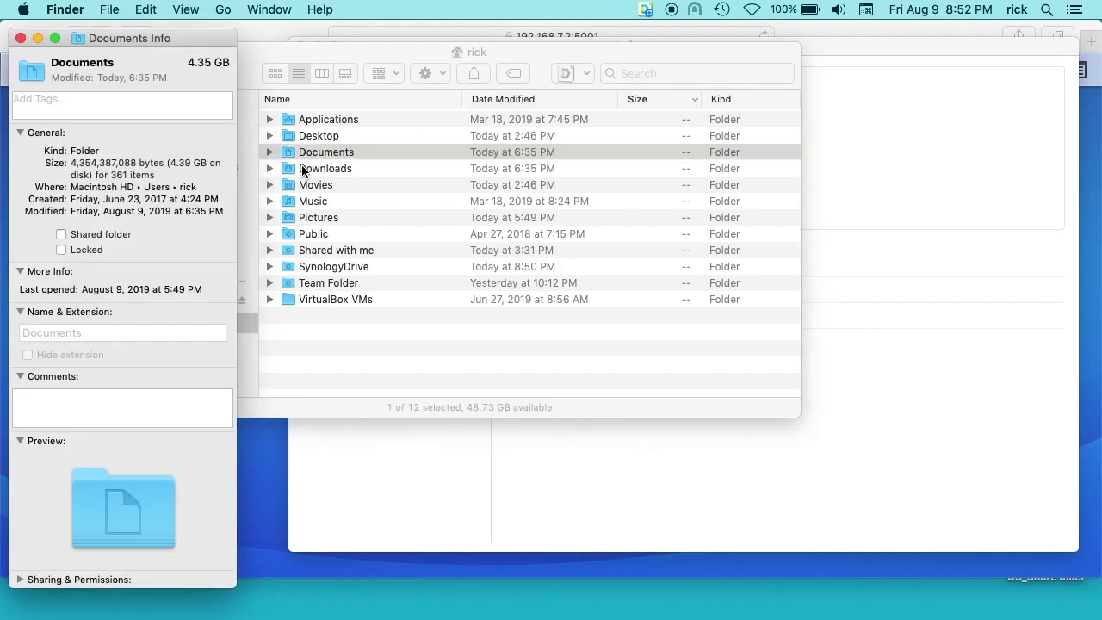
pyautogui.click(21, 38)
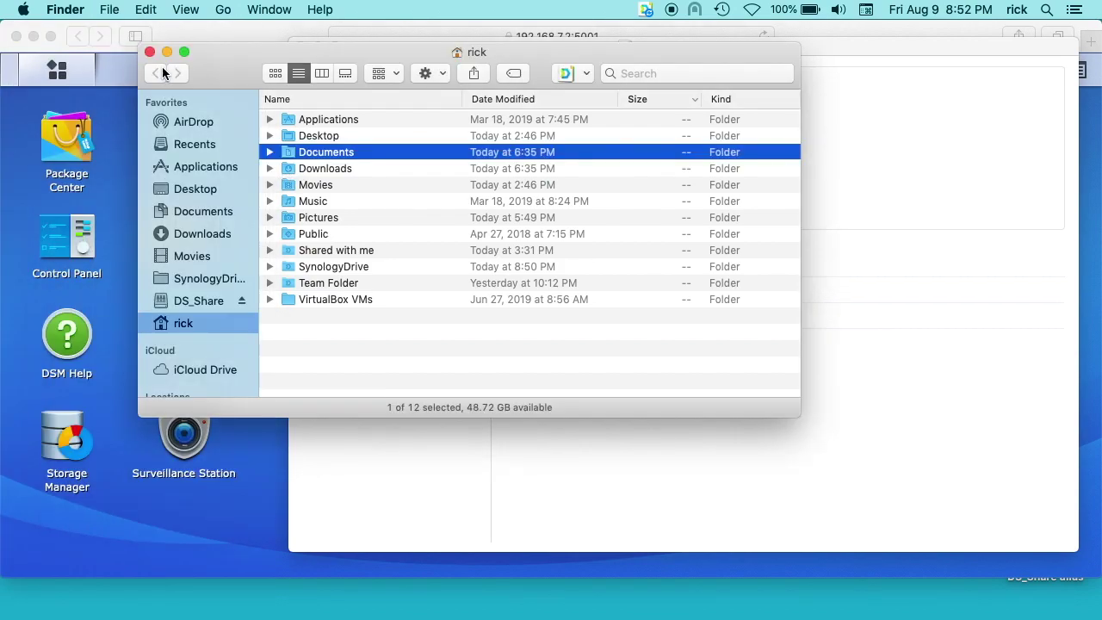
pyautogui.click(152, 49)
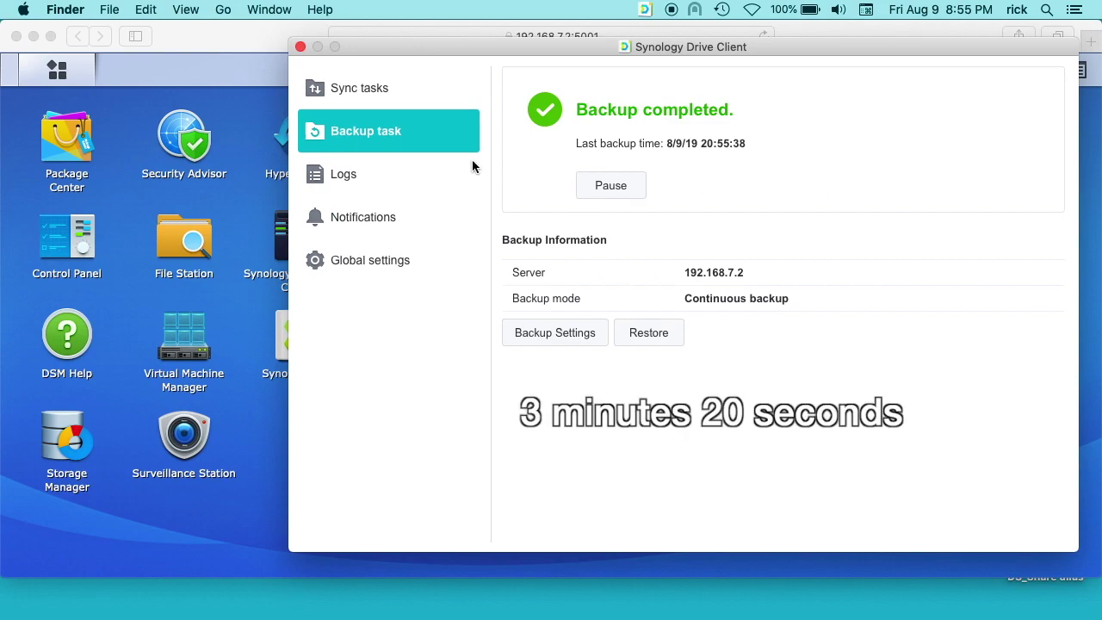
# Narrow the test_doc window in TextEdit, enter "This is a test." as the first line, and save the file.
pyautogui.click(16, 36)
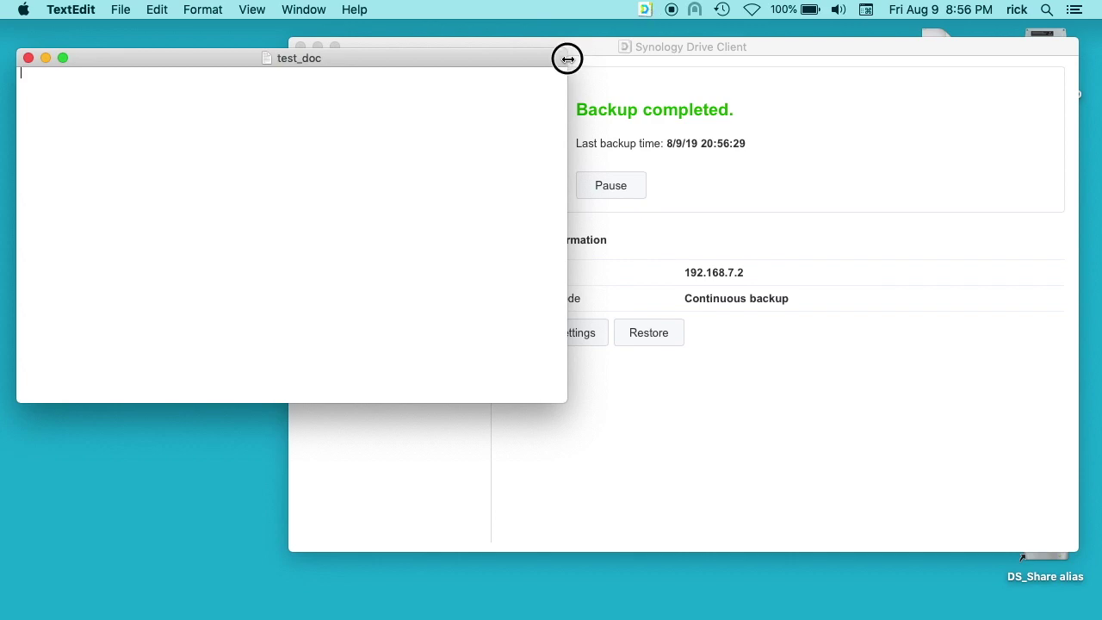
pyautogui.moveTo(564, 61); pyautogui.dragTo(478, 62)
pyautogui.write('This is a test.')
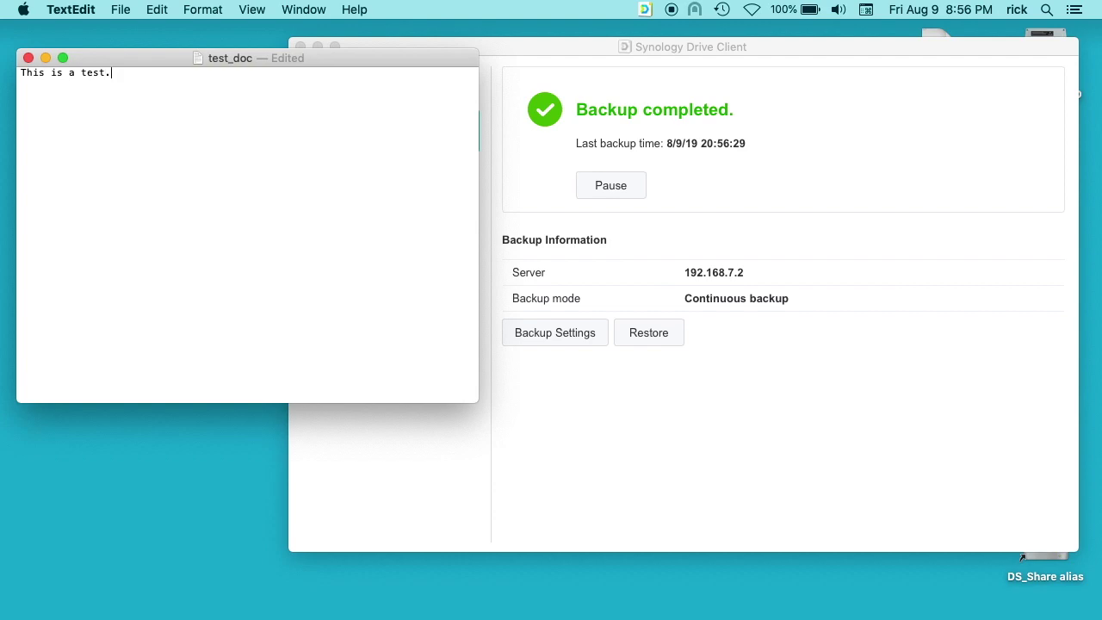
pyautogui.press('super+s')
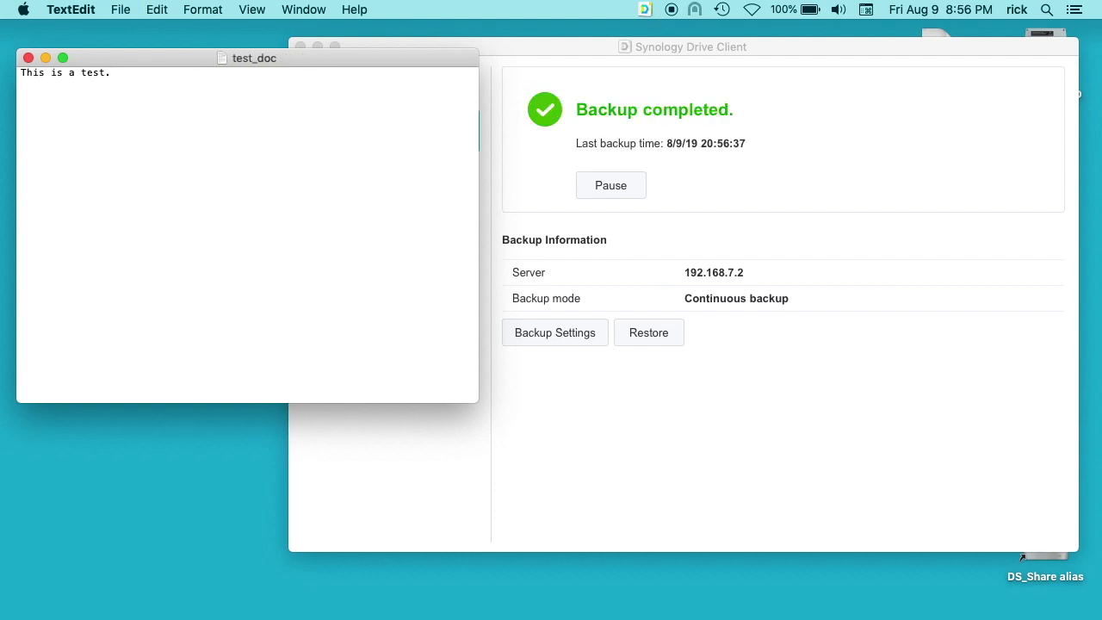
# Add a second line reading "This is a test." to test_doc and save it.
pyautogui.write('.')
pyautogui.press('Return')
pyautogui.write('This is a test.')
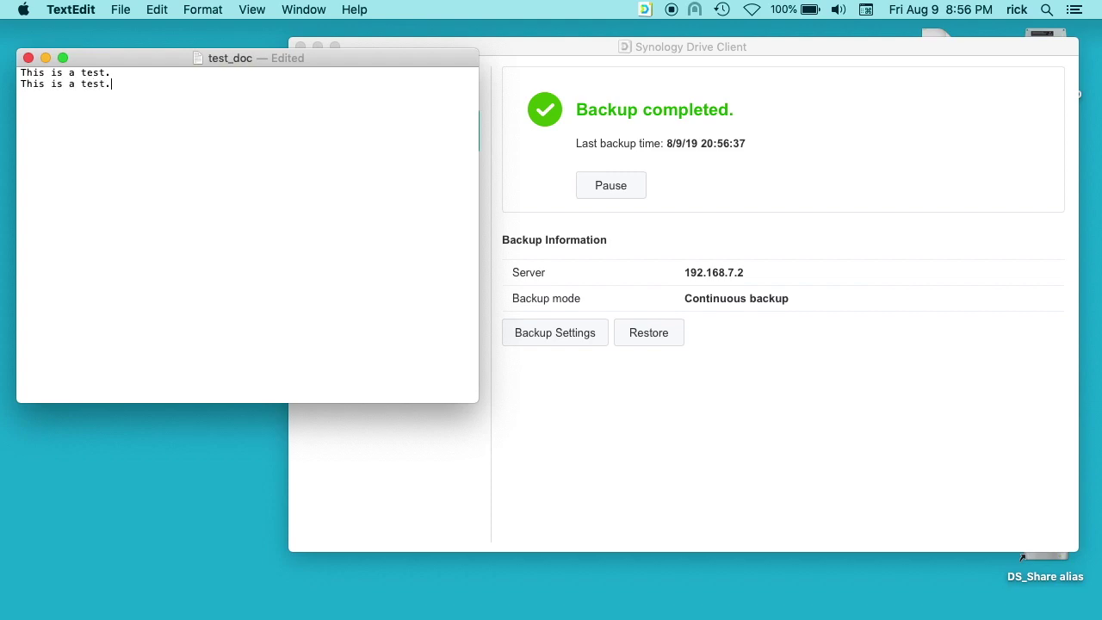
pyautogui.press('super+s')
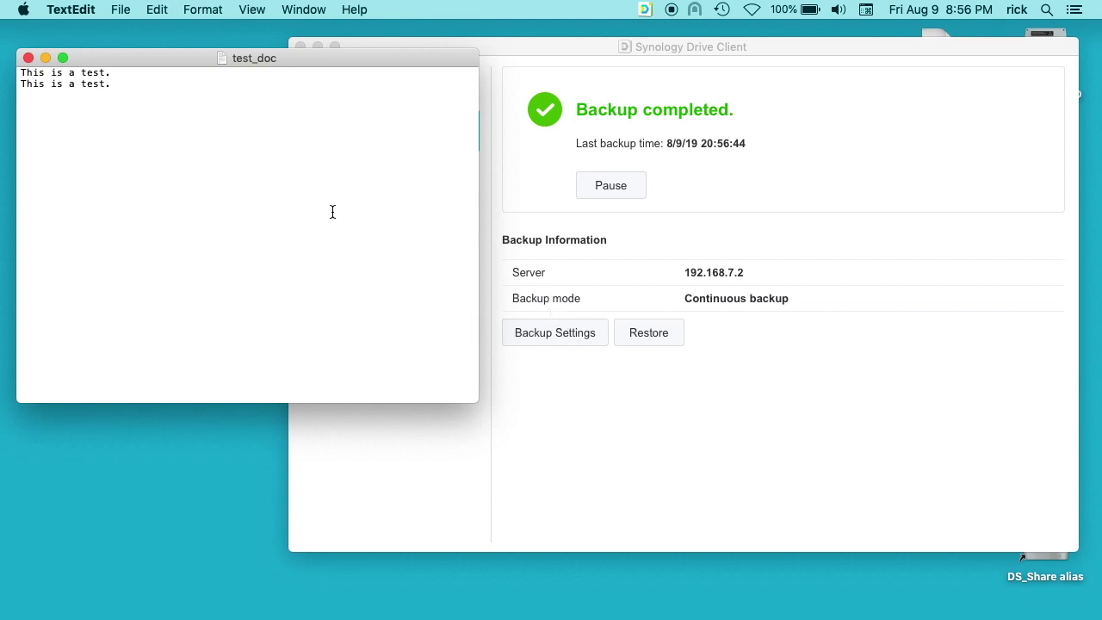
# Append 1 to the first line and 2 to the second line of test_doc, saving after each change.
pyautogui.press('Up')
pyautogui.write('1')
pyautogui.press('super+s')
pyautogui.write('2')
pyautogui.press('super+s')
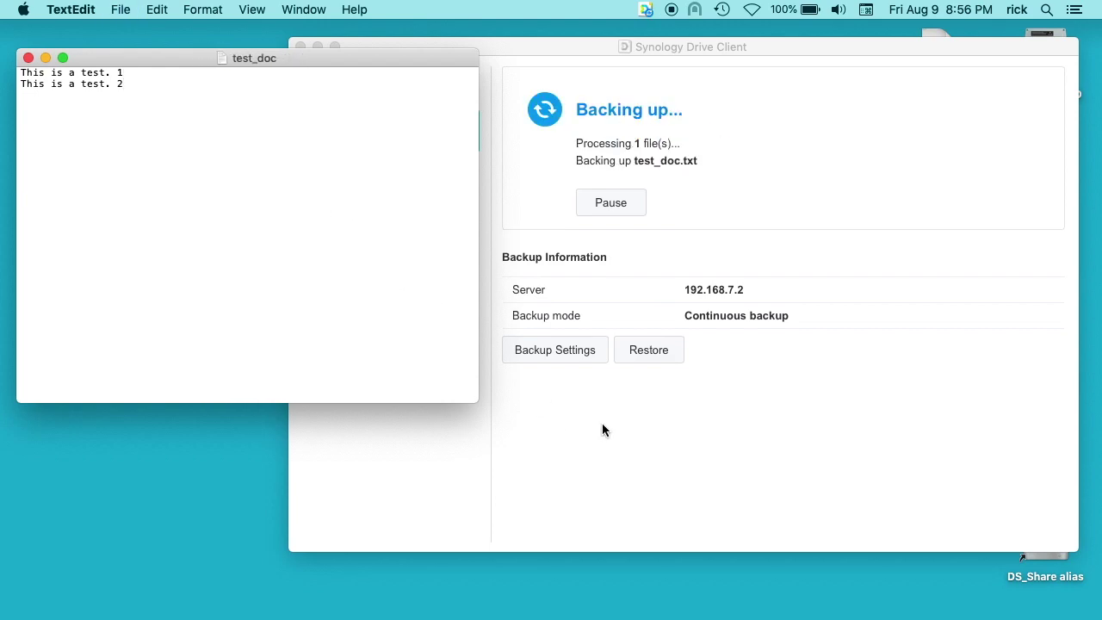
# Open the backup's restore browser in Synology Drive Client and list the files matching "test" in the user's Documents folder.
pyautogui.click(744, 393)
pyautogui.click(663, 338)
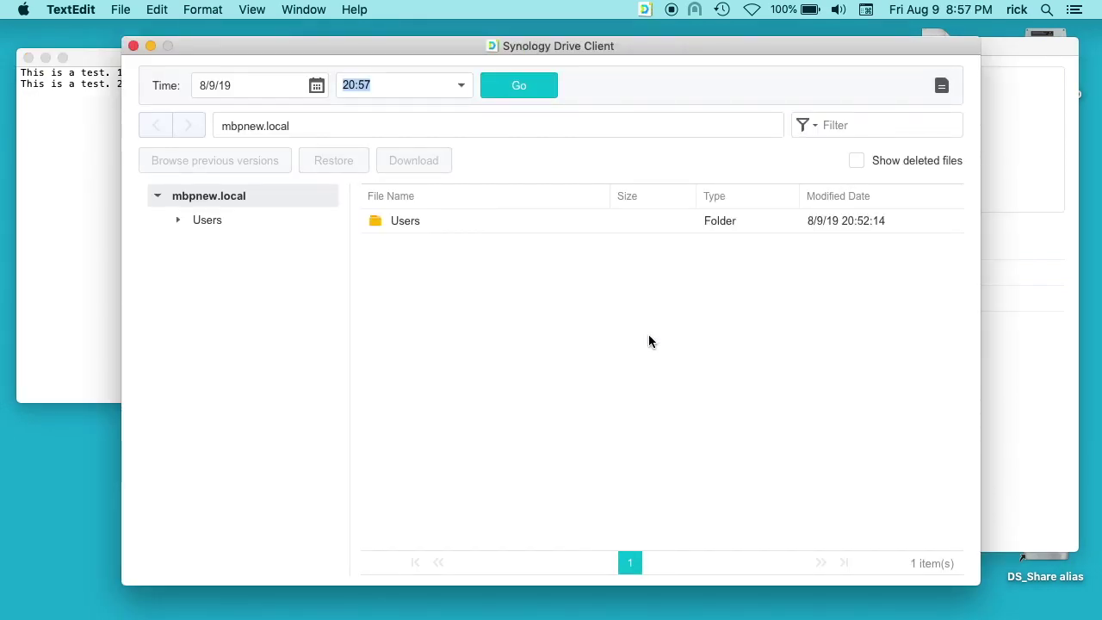
pyautogui.click(401, 219)
pyautogui.click(178, 221)
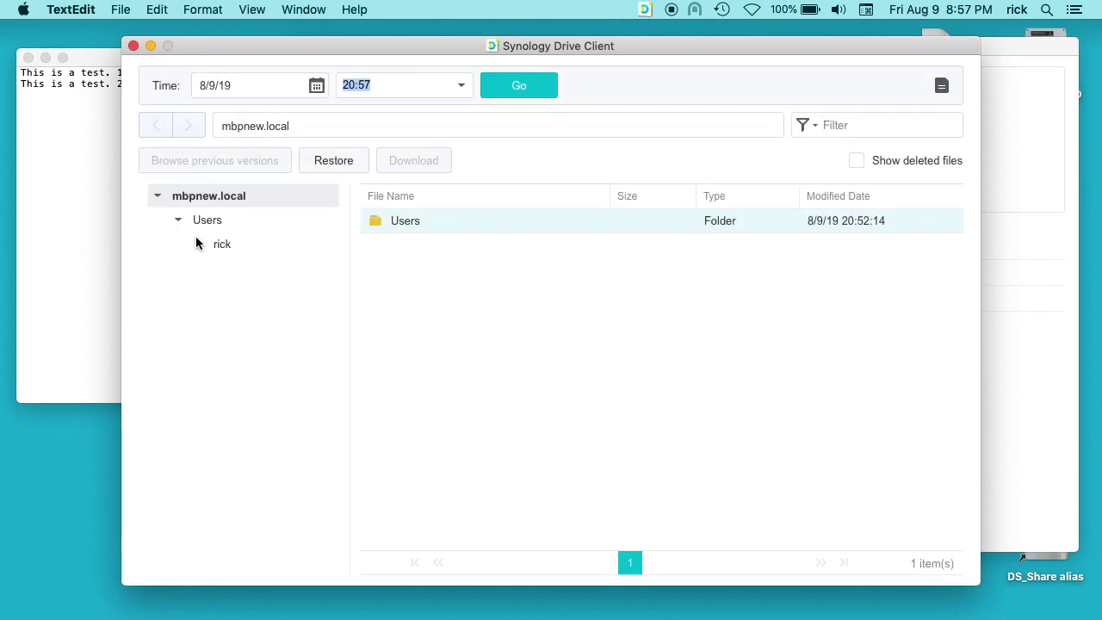
pyautogui.click(197, 244)
pyautogui.click(219, 267)
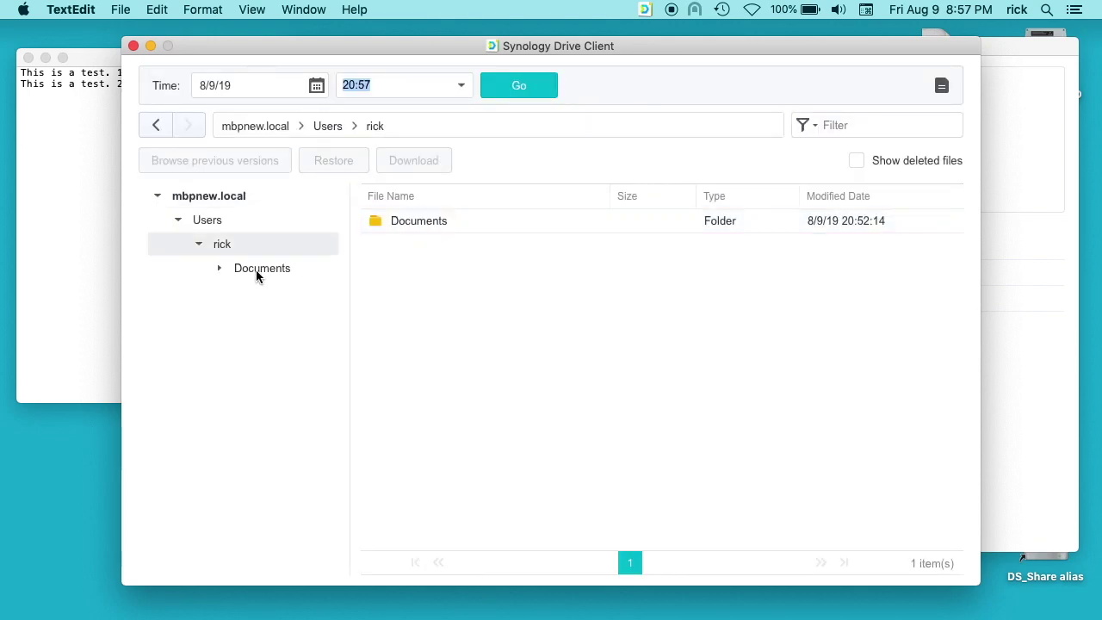
pyautogui.click(256, 270)
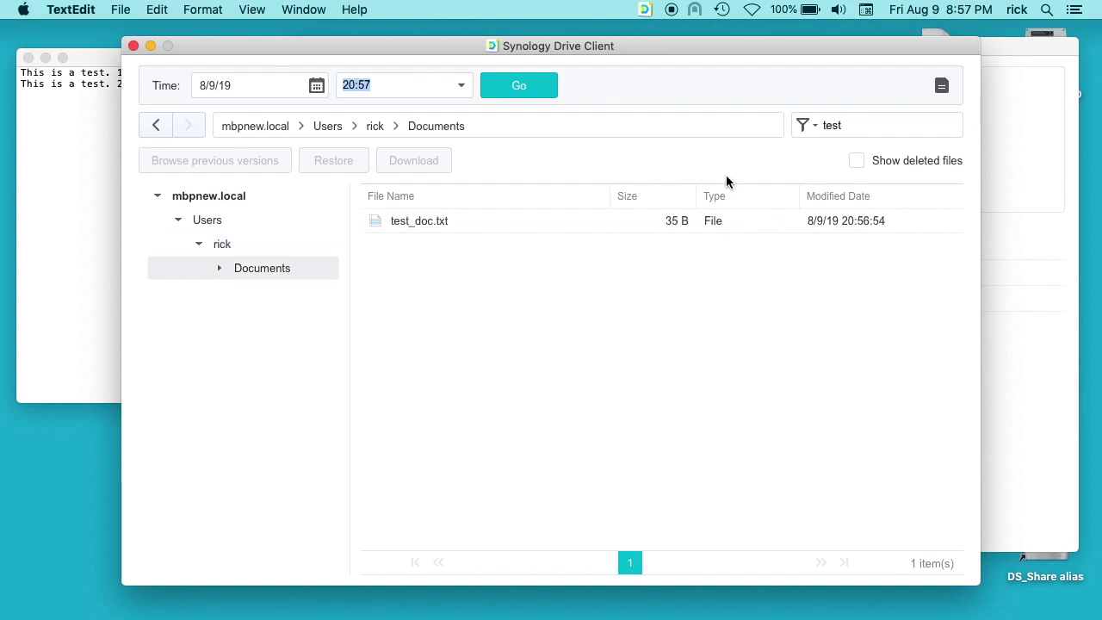
# Browse the previous versions of test_doc.txt, and close the version list and the restore browser.
pyautogui.click(435, 222)
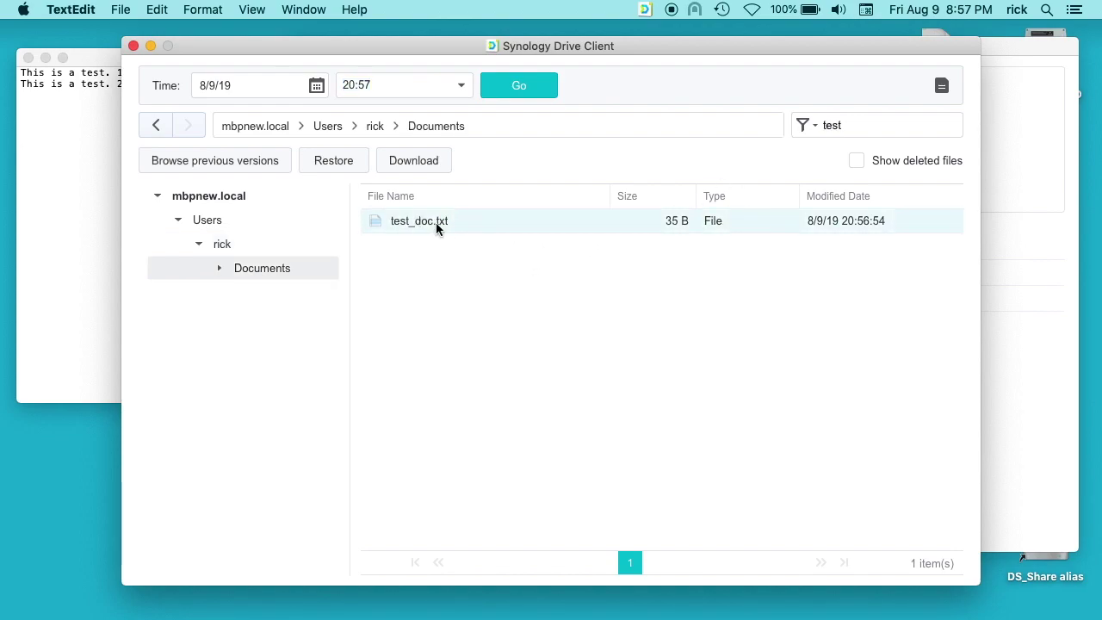
pyautogui.click(243, 162)
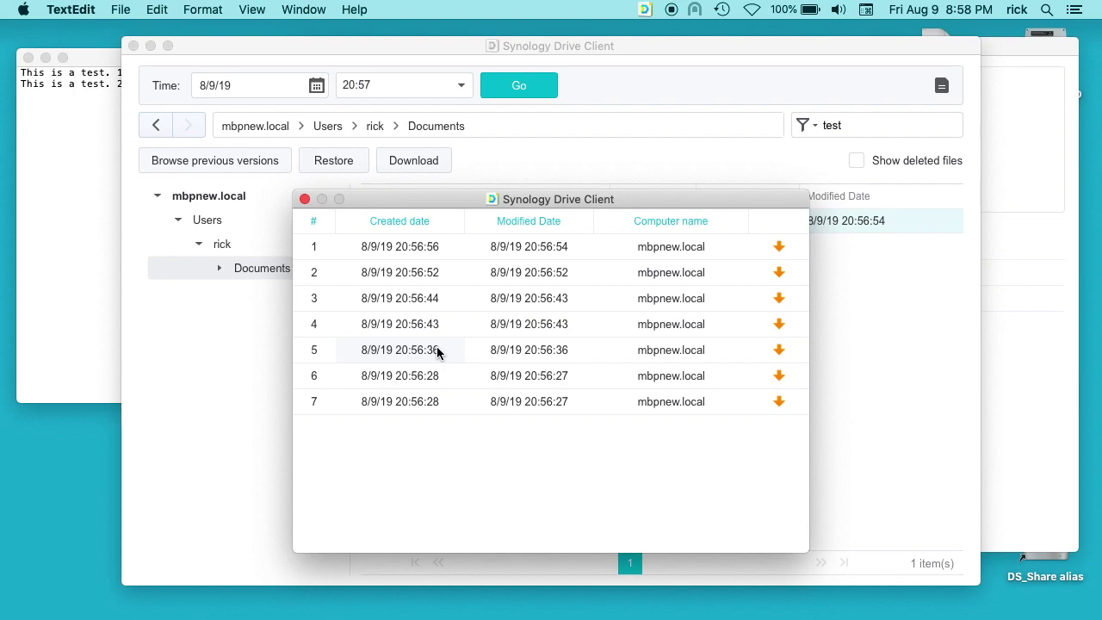
pyautogui.click(304, 199)
pyautogui.click(132, 46)
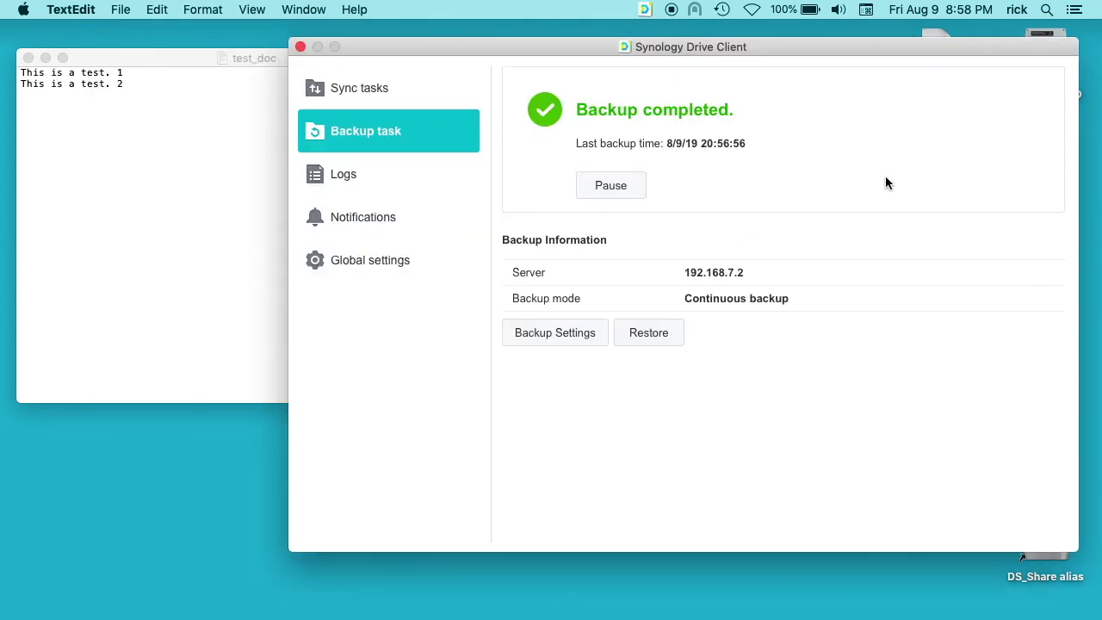